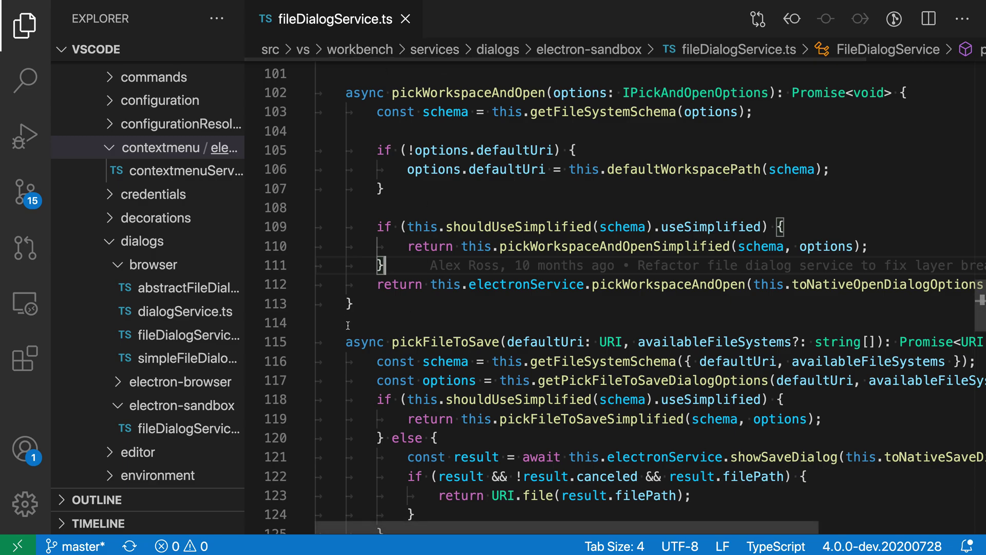
# Open abstractFileDialogService.ts and contextmenuService.ts, then show the recently opened editors quick pick
pyautogui.click(162, 290)
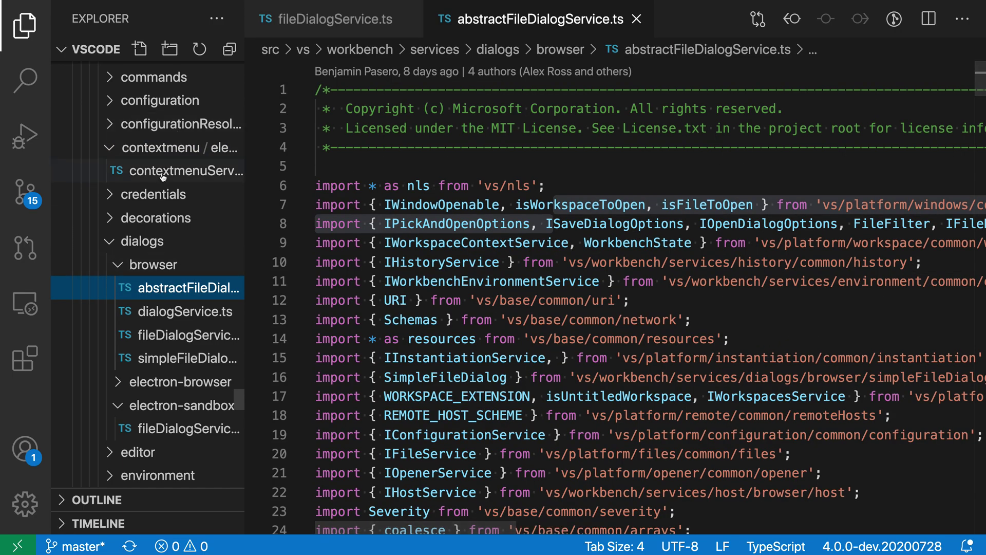
pyautogui.click(176, 176)
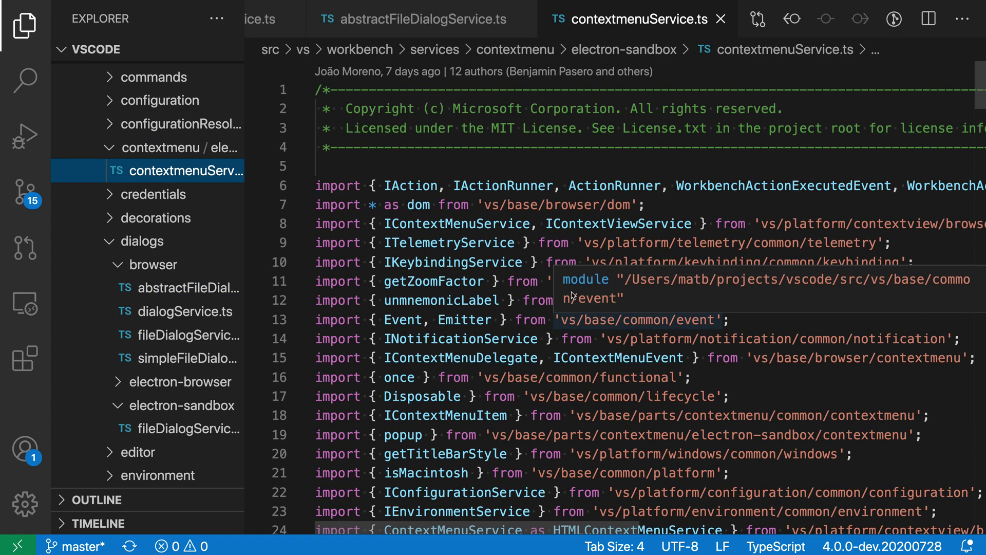
pyautogui.moveTo(574, 298)
pyautogui.hotkey('ctrl', 'Tab')
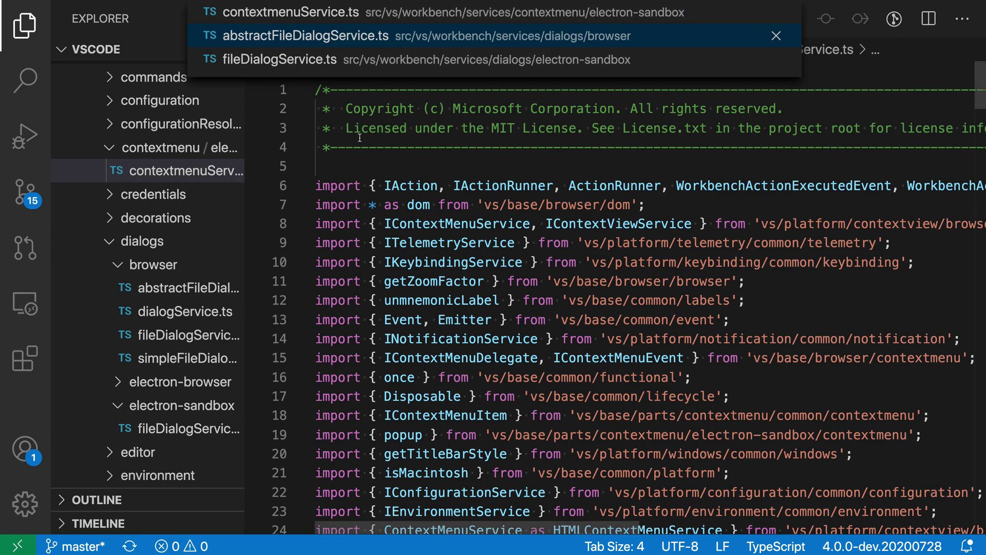
# Cycle the recent editors forward and back to fileDialogService.ts, then return to abstractFileDialogService.ts
pyautogui.hotkey('ctrl', 'Tab')
pyautogui.hotkey('ctrl', 'Tab')
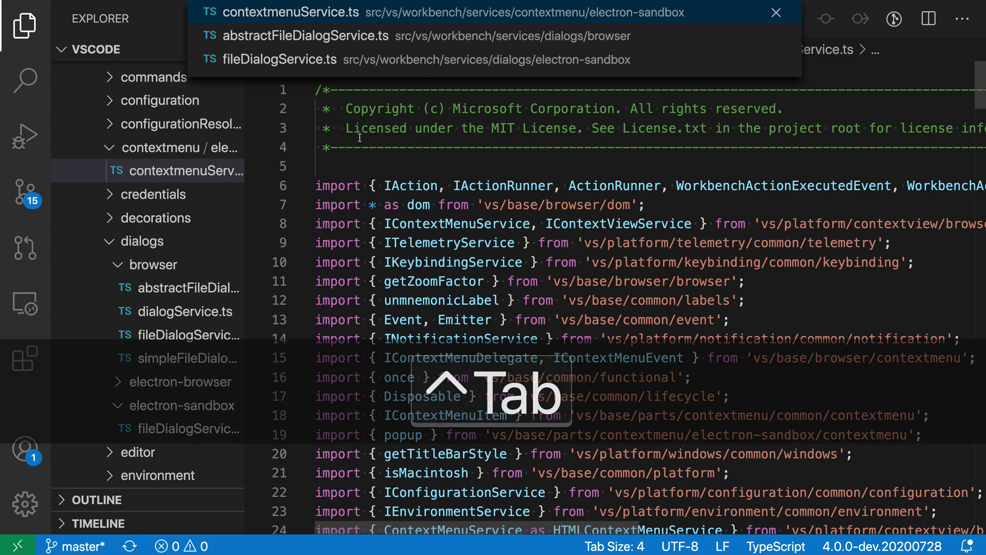
pyautogui.hotkey('ctrl', 'Tab')
pyautogui.hotkey('ctrl', 'Tab')
pyautogui.hotkey('ctrl', 'Tab')
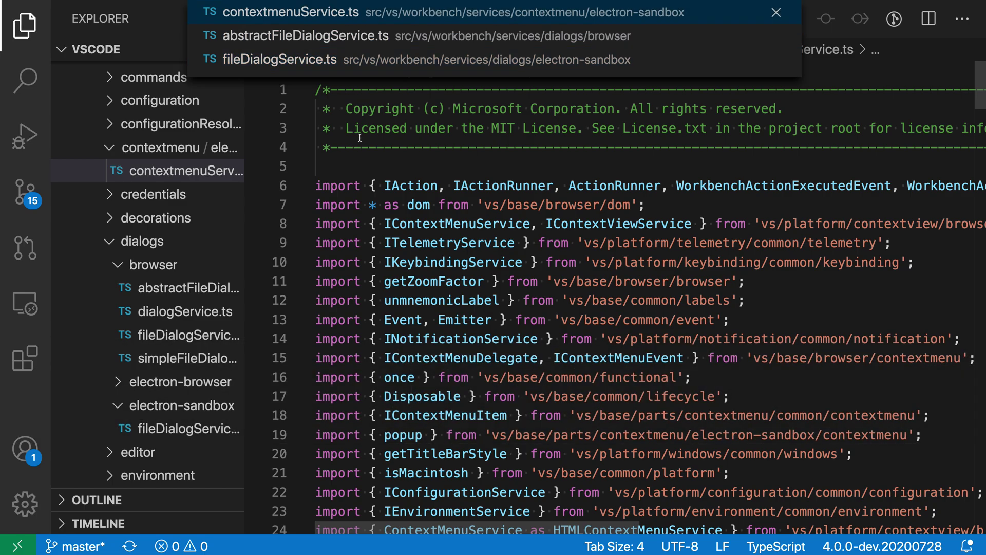
pyautogui.hotkey('ctrl', 'shift', 'Tab')
pyautogui.hotkey('ctrl', 'shift', 'Tab')
pyautogui.hotkey('ctrl', 'Tab')
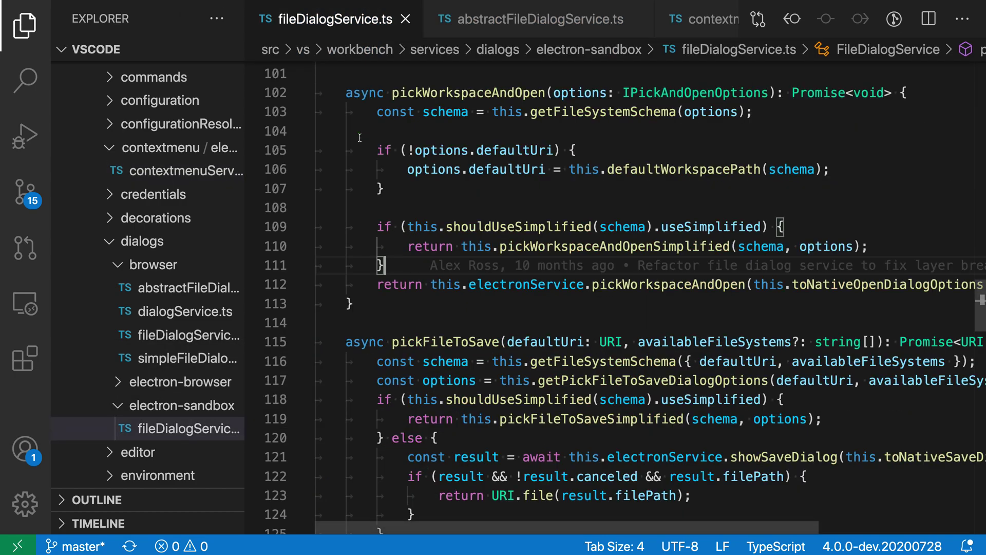
pyautogui.hotkey('ctrl', 'Tab')
pyautogui.hotkey('ctrl', 'Tab')
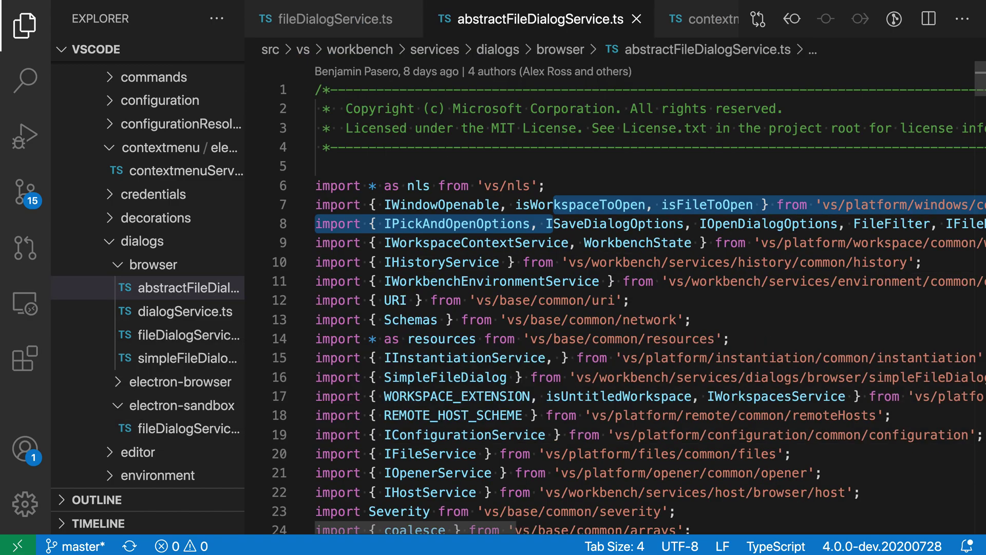
# Clear the selection on lines 7–8 and split abstractFileDialogService.ts into two side-by-side groups
pyautogui.click(574, 180)
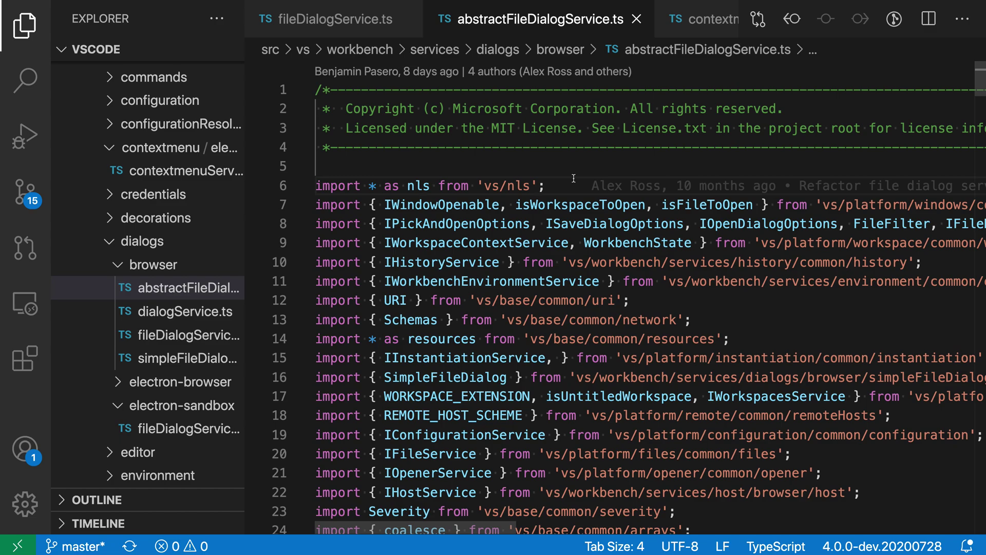
pyautogui.press('super+backslash')
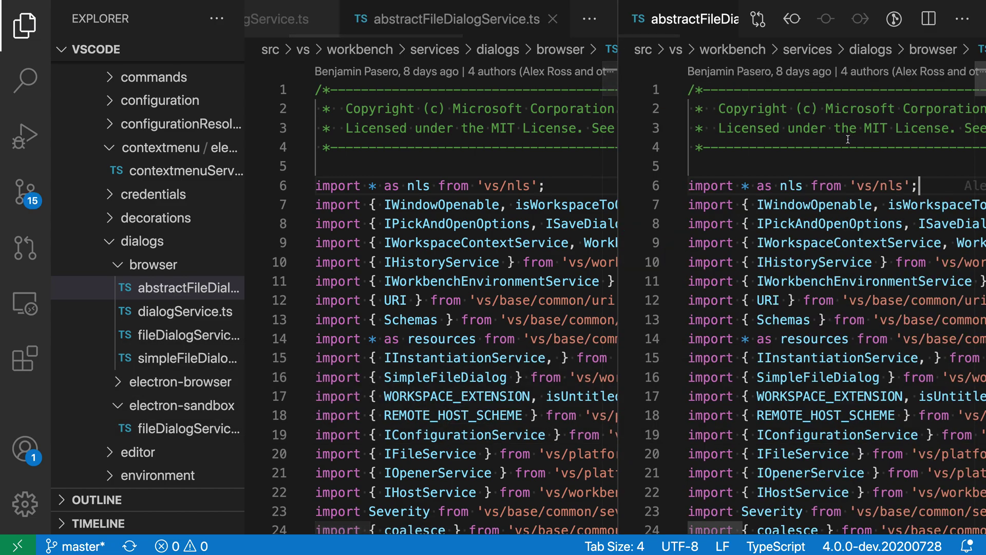
# Focus the right group and open layoutService.ts from the layout folder
pyautogui.tripleClick(848, 139)
pyautogui.scroll(-2, 848, 139)
pyautogui.scroll(-10, 149, 348)
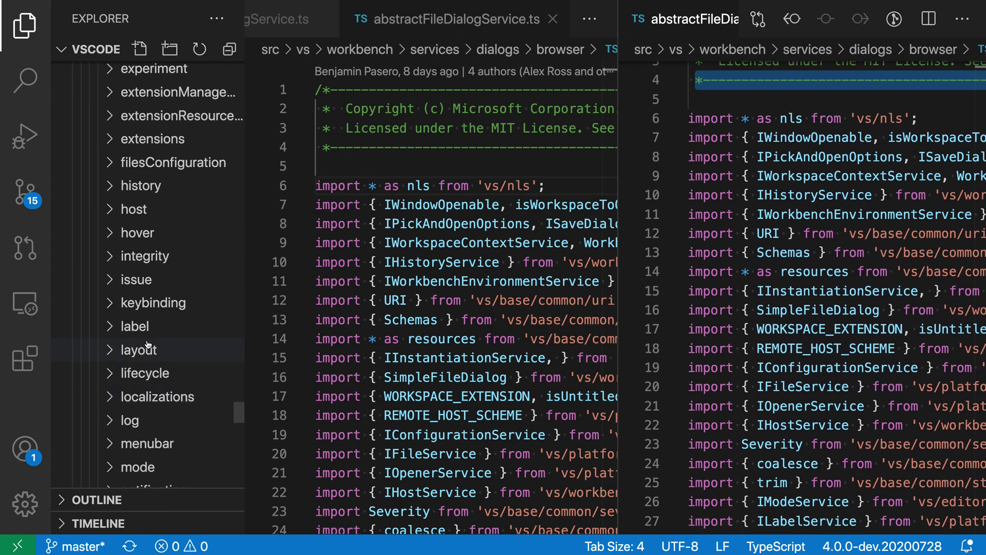
pyautogui.click(149, 348)
pyautogui.click(159, 375)
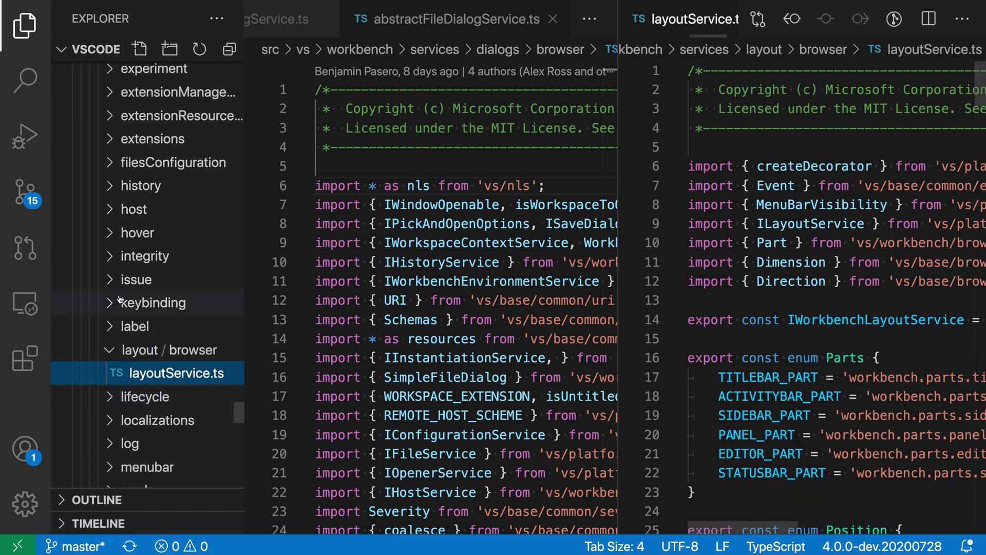
# Open _.contribution.ts from keybinding/browser/keyboardLayouts and show the right group's recent editors
pyautogui.click(121, 302)
pyautogui.click(144, 325)
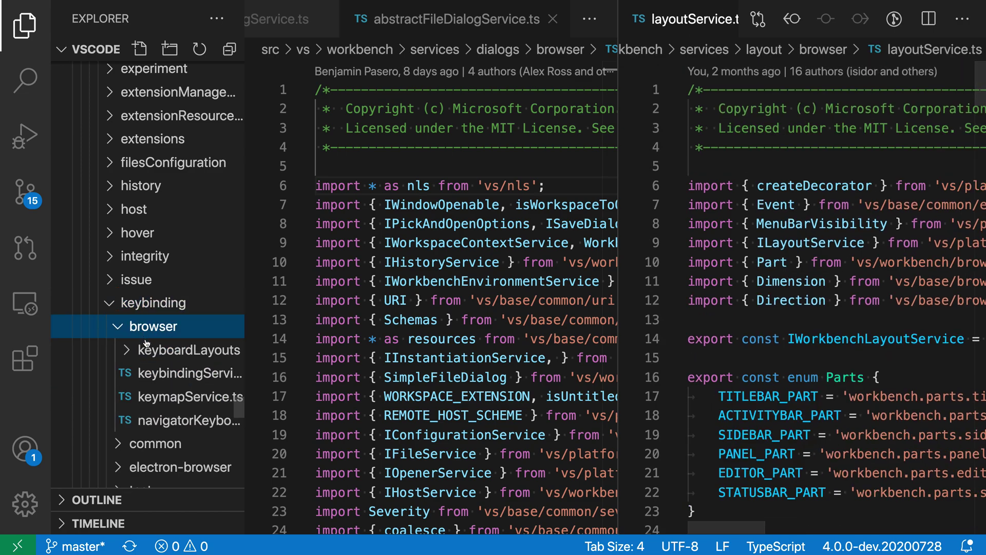
pyautogui.click(145, 344)
pyautogui.click(155, 373)
pyautogui.click(780, 301)
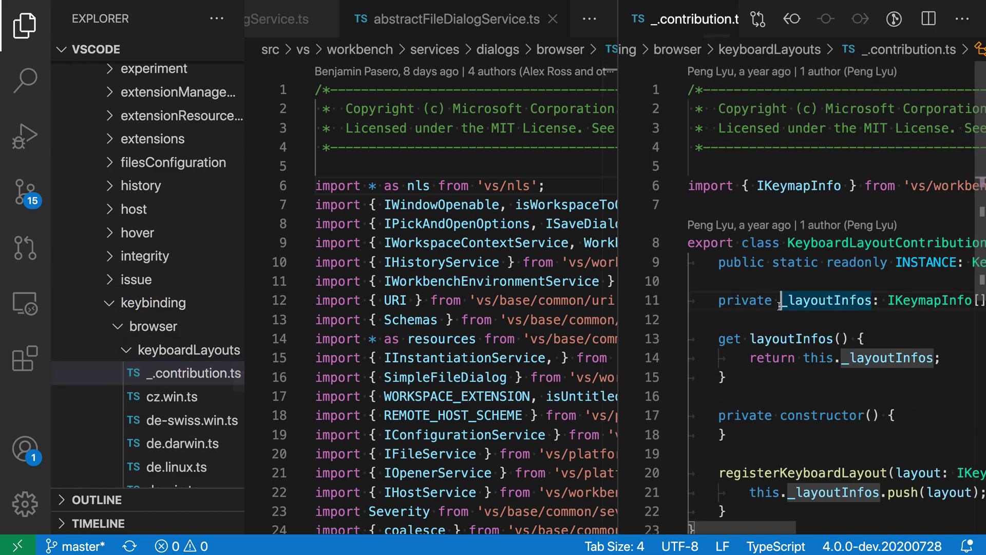
pyautogui.hotkey('ctrl', 'Tab')
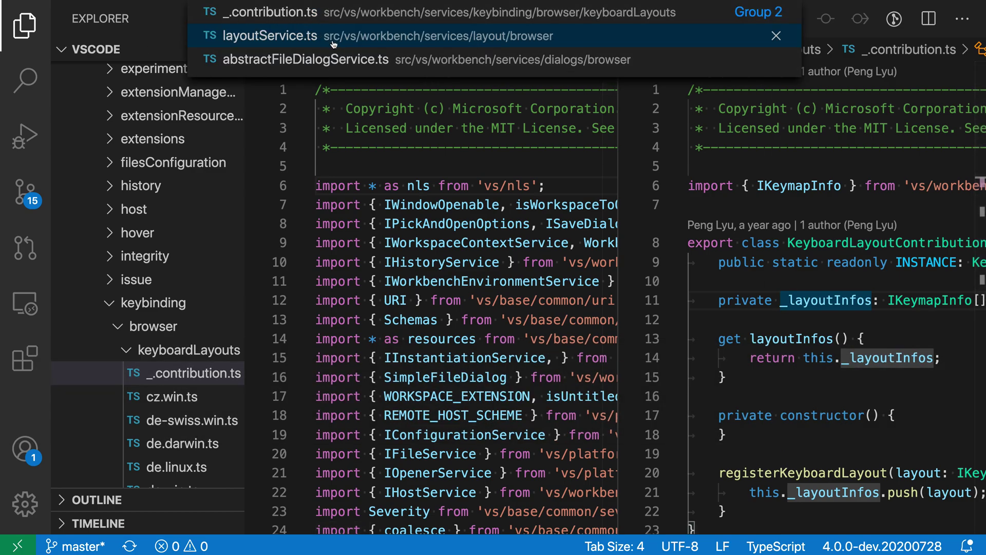
# Switch the right group to abstractFileDialogService.ts and the left group to contextmenuService.ts
pyautogui.hotkey('ctrl', 'Tab')
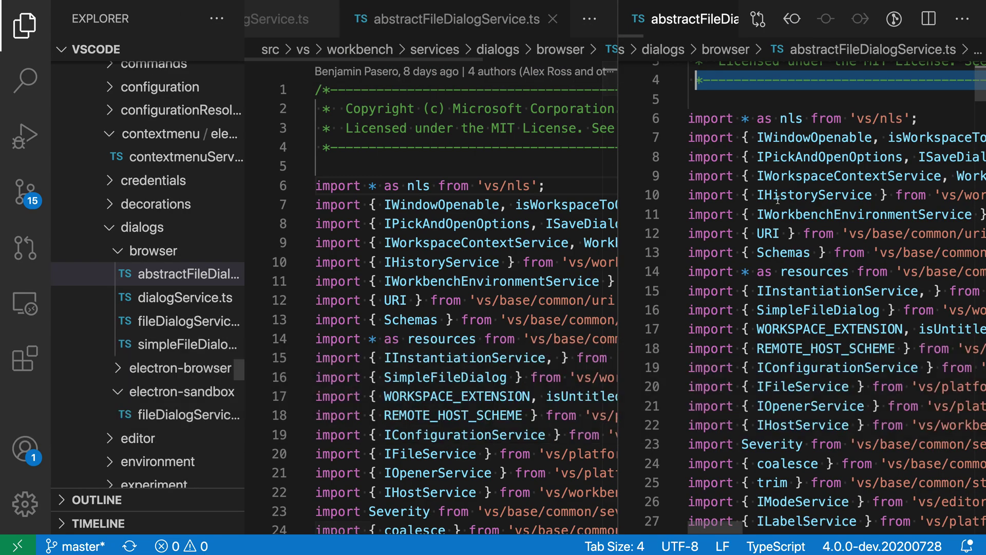
pyautogui.hotkey('ctrl', 'Tab')
pyautogui.hotkey('ctrl', 'Tab')
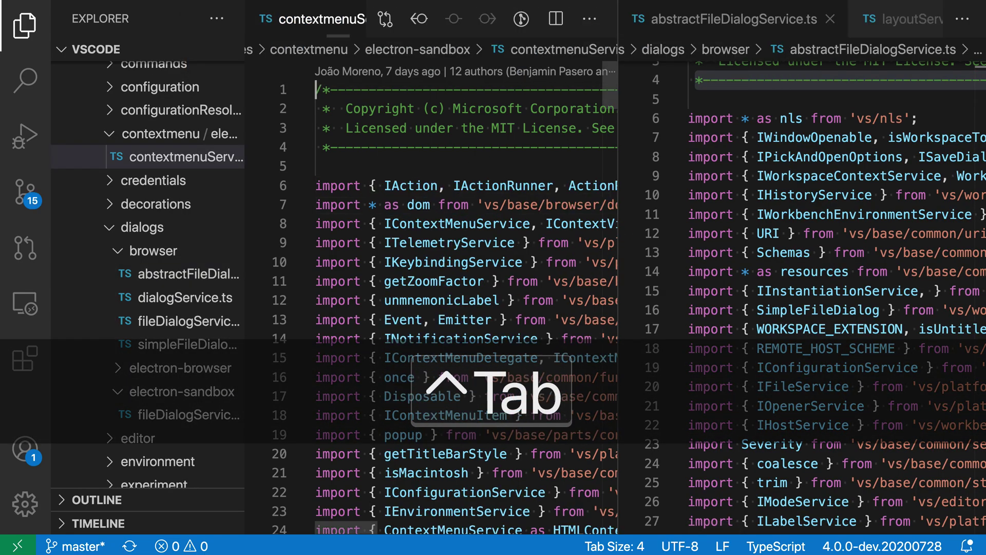